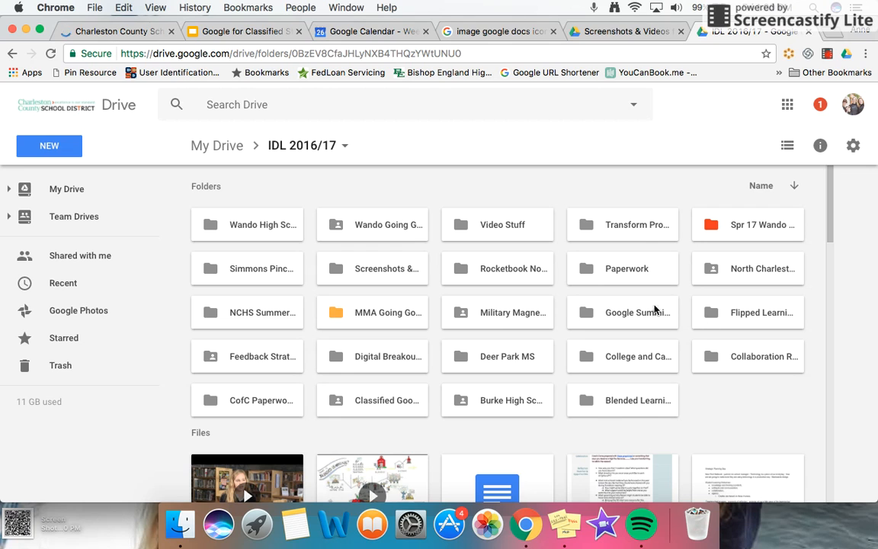
# Open the Screenshots & Videos for Basics folder and take a brief look at the list of available Google apps.
pyautogui.doubleClick(374, 267)
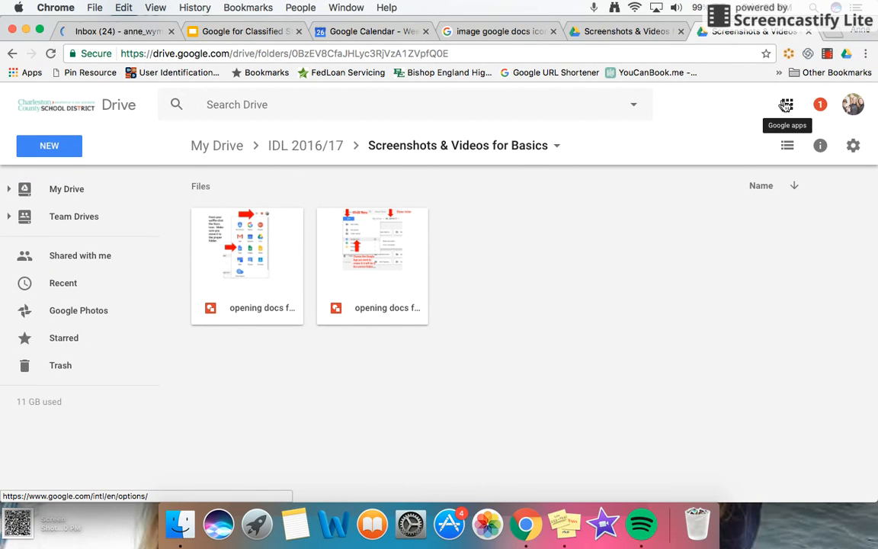
pyautogui.click(789, 105)
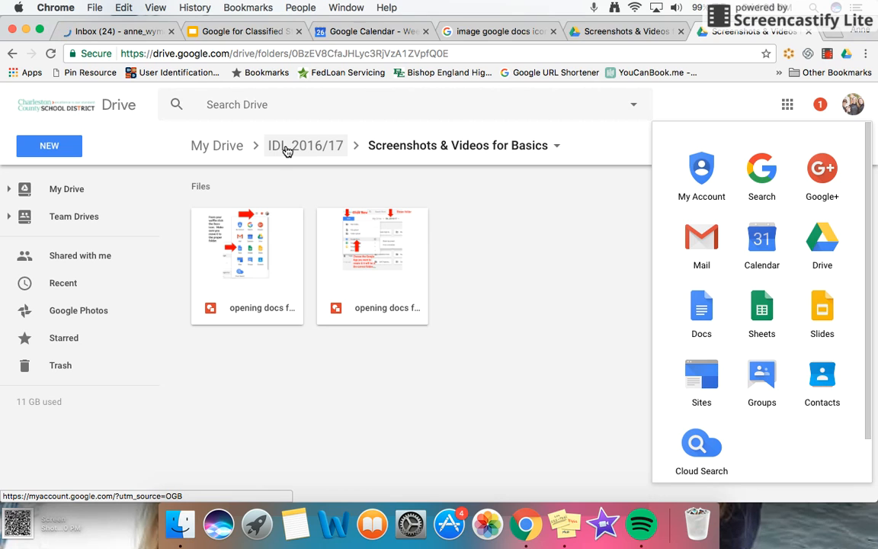
pyautogui.press('Escape')
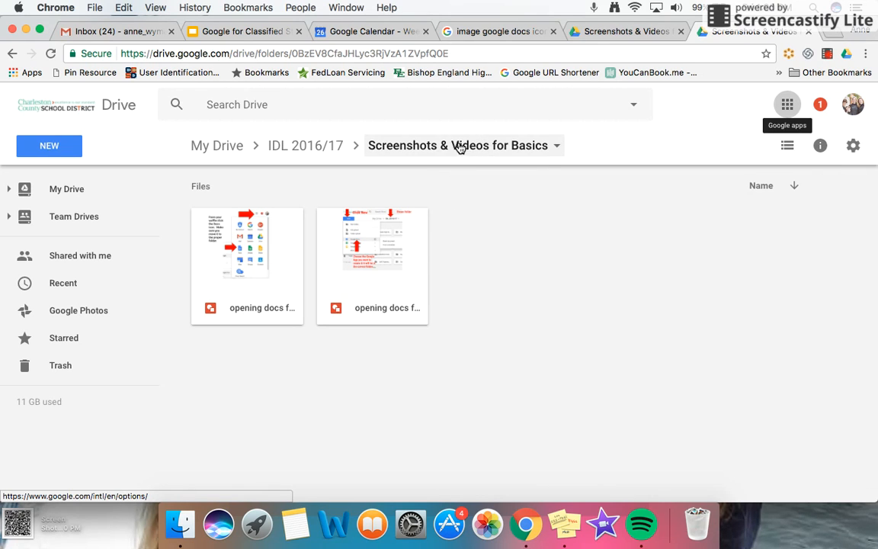
# Create a new blank Google Docs document in the Screenshots & Videos for Basics folder.
pyautogui.click(52, 147)
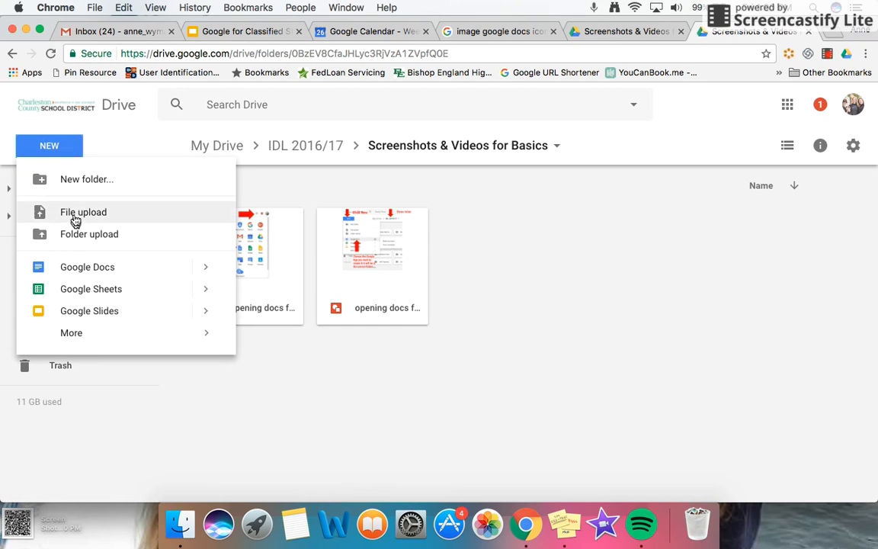
pyautogui.moveTo(79, 336)
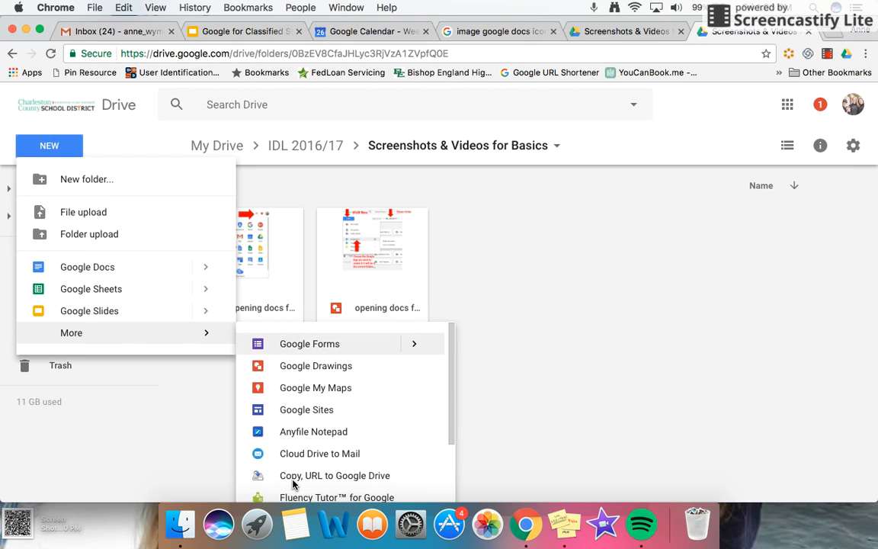
pyautogui.moveTo(103, 271)
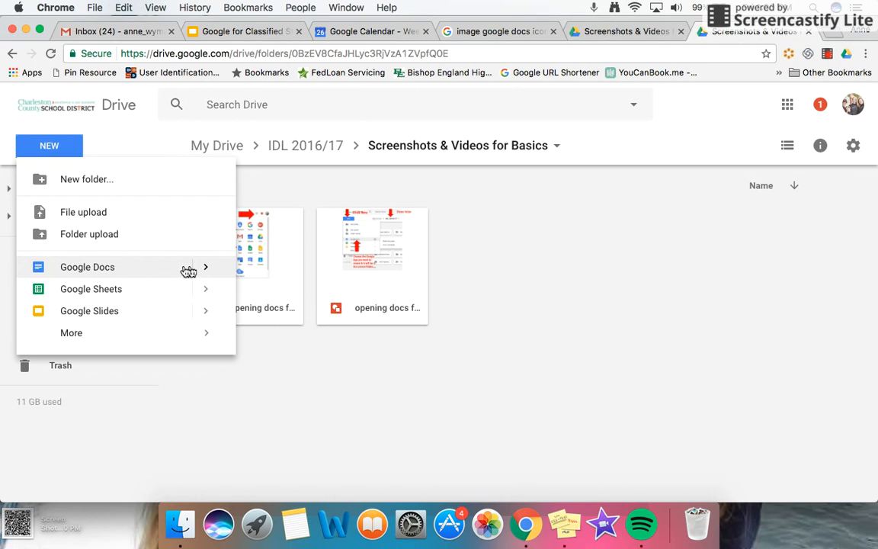
pyautogui.moveTo(221, 274)
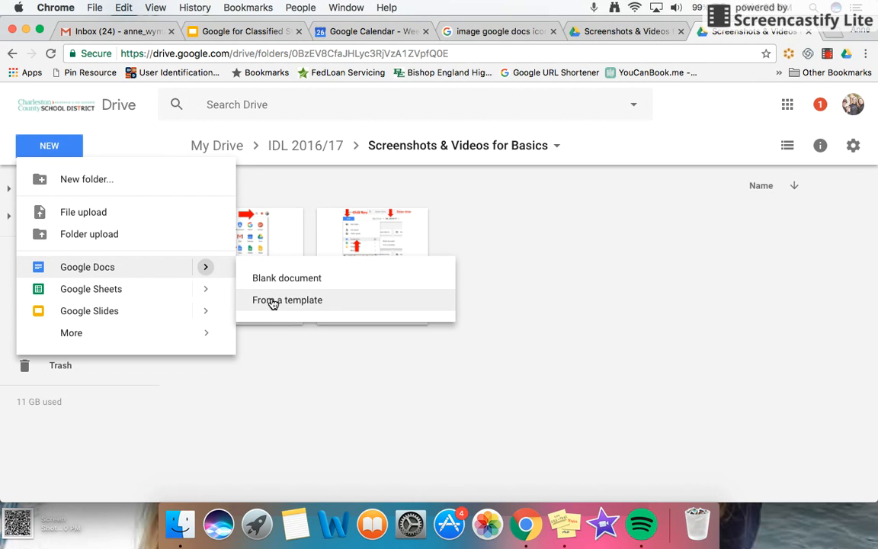
pyautogui.click(273, 302)
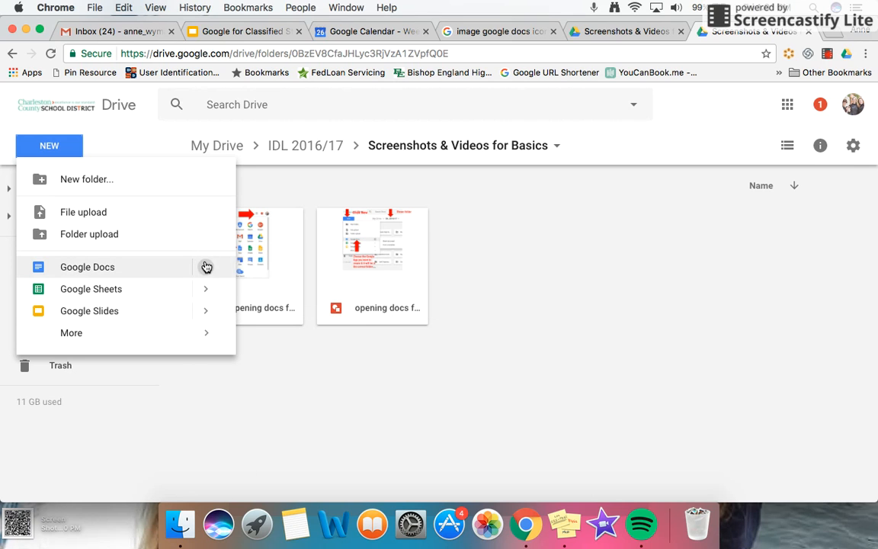
pyautogui.moveTo(207, 268)
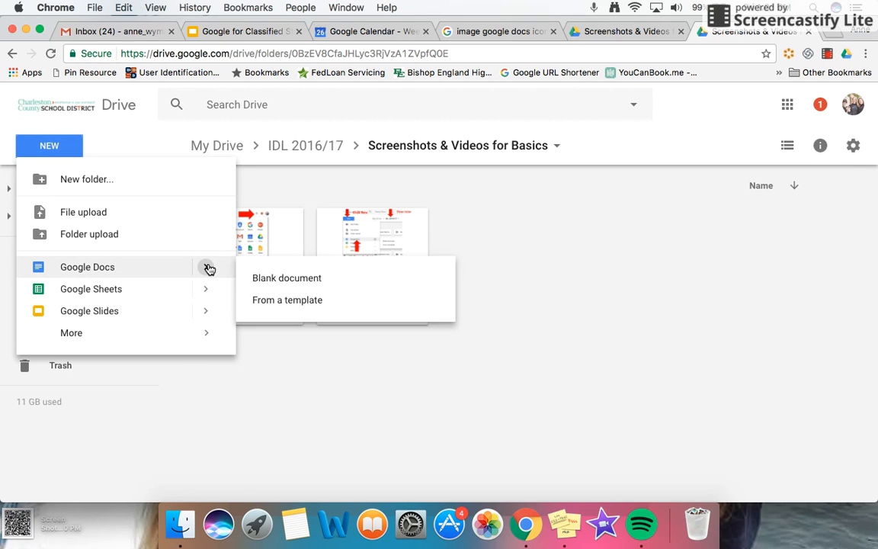
pyautogui.click(287, 278)
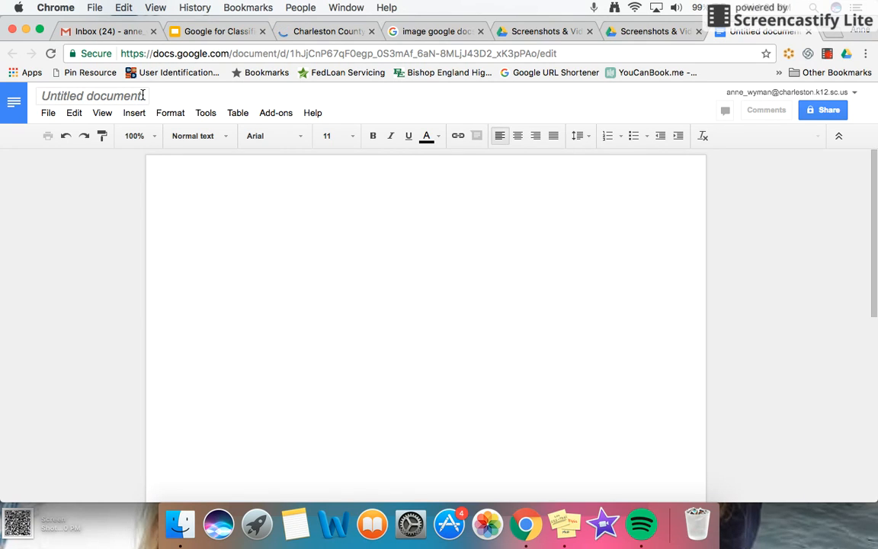
# Rename the untitled document as "16-17 creating google docs" and return to the document body.
pyautogui.click(142, 95)
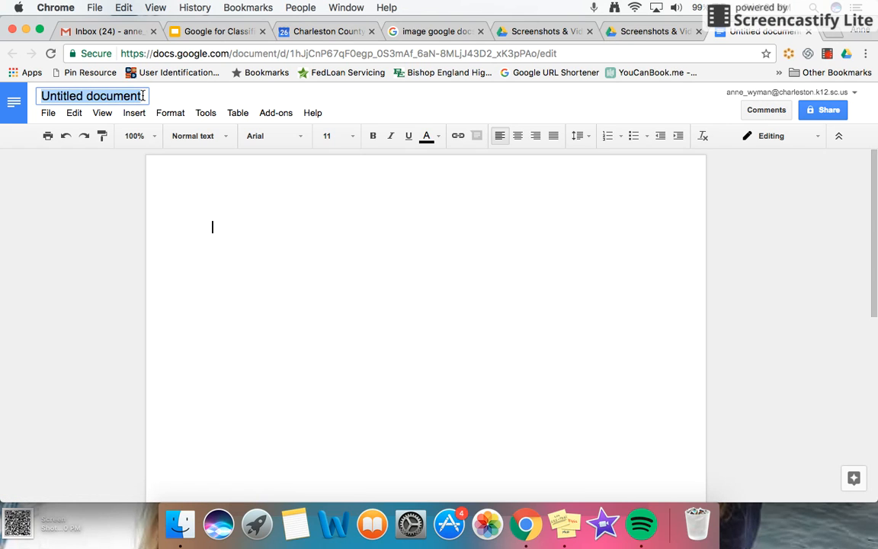
pyautogui.write('16-18')
pyautogui.press('BackSpace')
pyautogui.write('7')
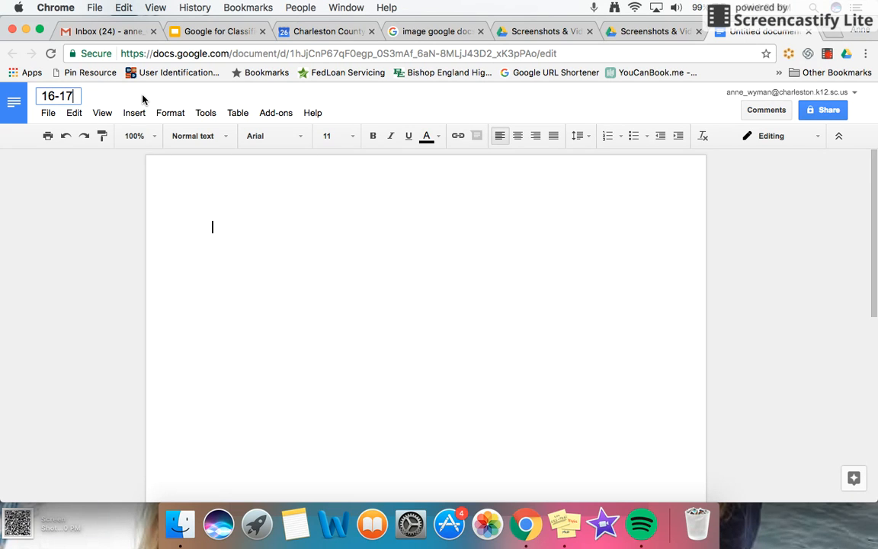
pyautogui.click(217, 231)
pyautogui.write('creating google docs')
pyautogui.click(218, 232)
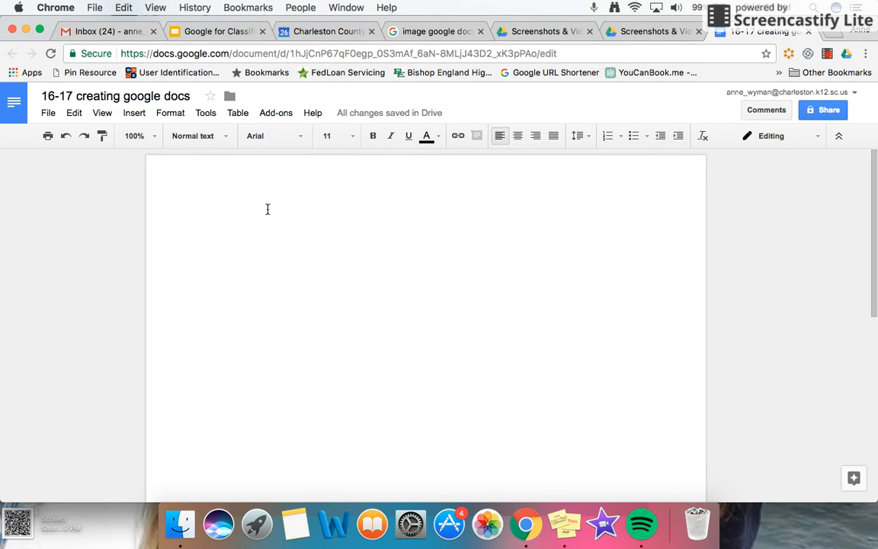
pyautogui.click(47, 113)
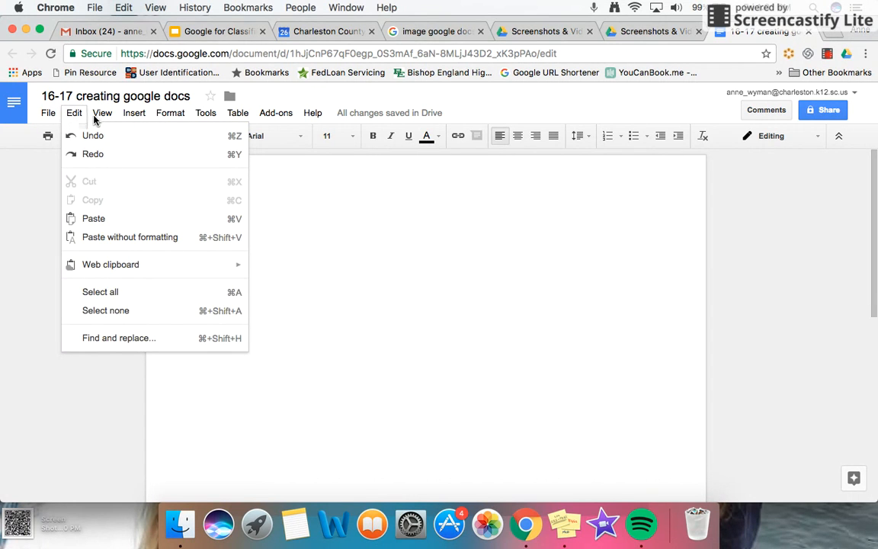
pyautogui.moveTo(120, 119)
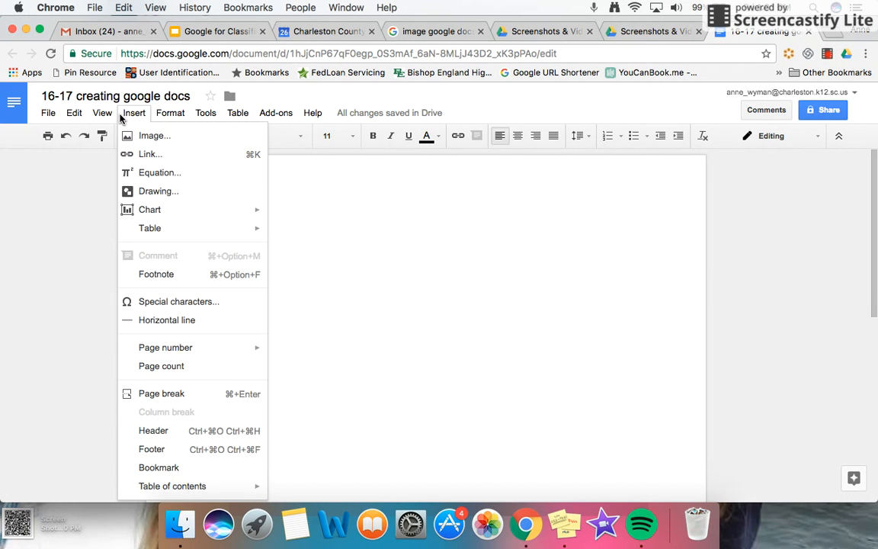
pyautogui.click(347, 258)
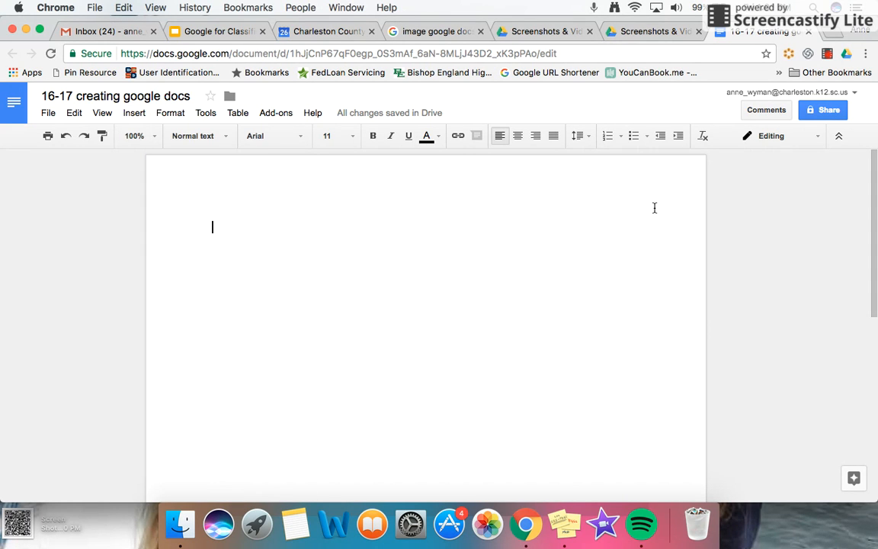
# Open the document's sharing settings and try the Can comment and Can view permissions for invitees, finishing with Can edit.
pyautogui.click(823, 112)
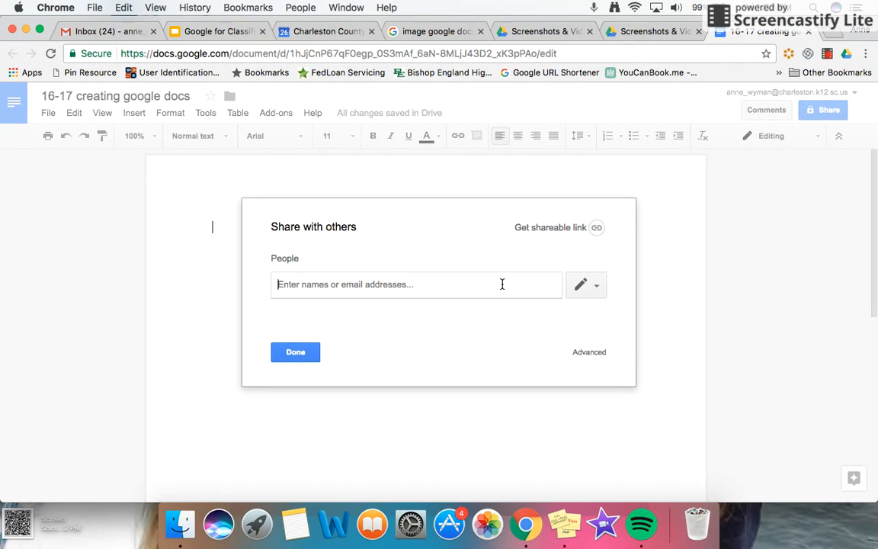
pyautogui.click(595, 287)
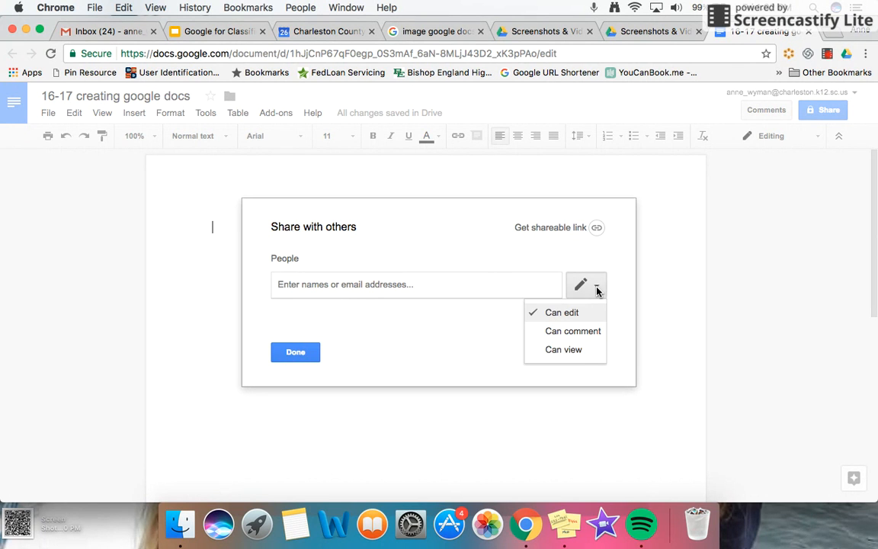
pyautogui.click(575, 332)
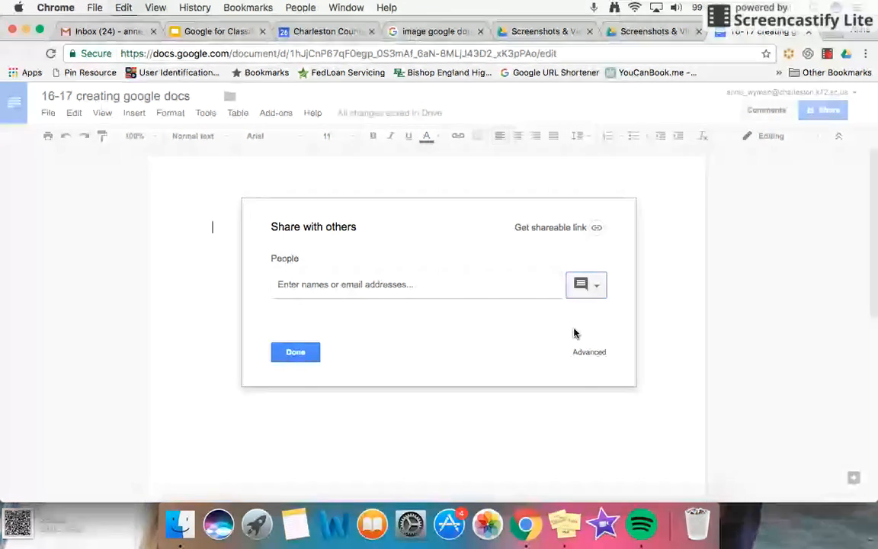
pyautogui.click(598, 287)
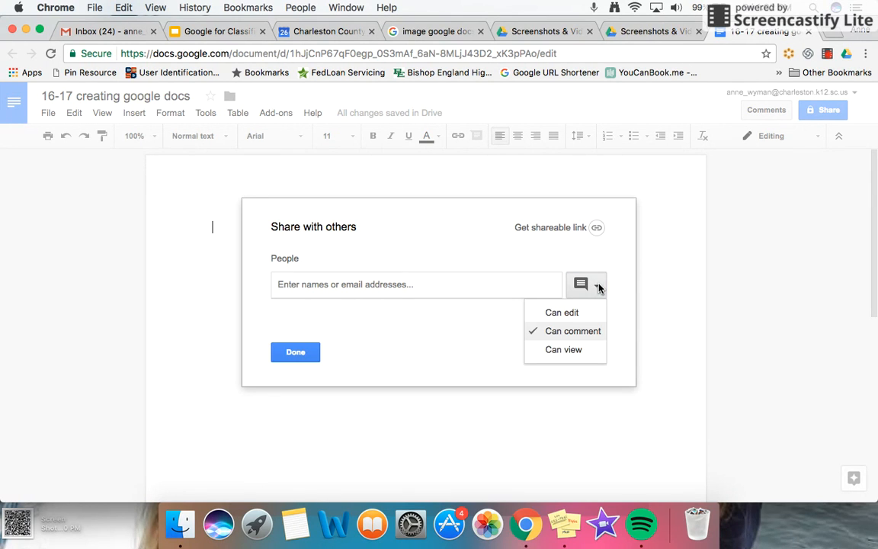
pyautogui.click(579, 350)
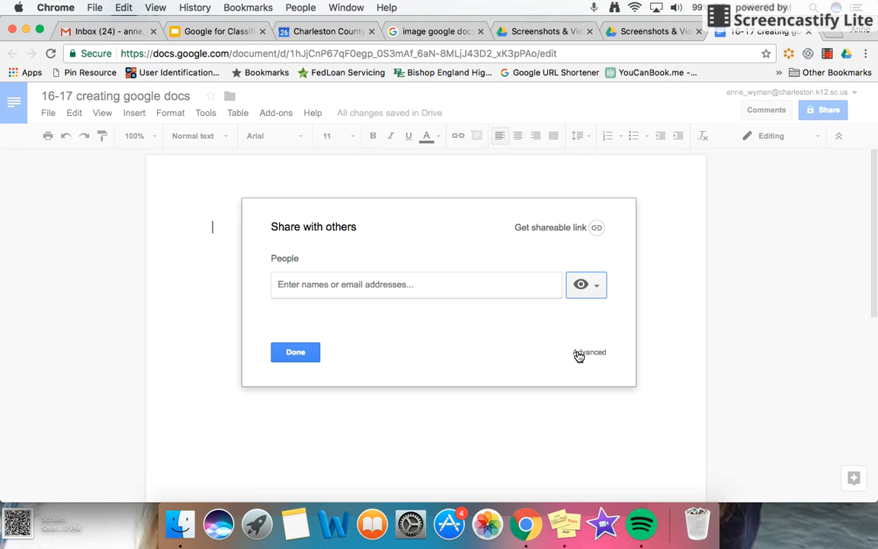
pyautogui.click(595, 293)
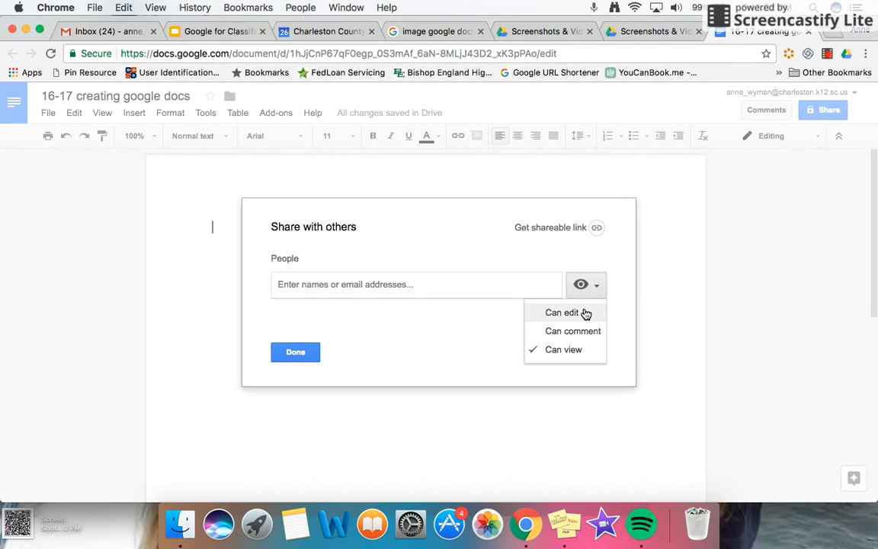
pyautogui.click(584, 313)
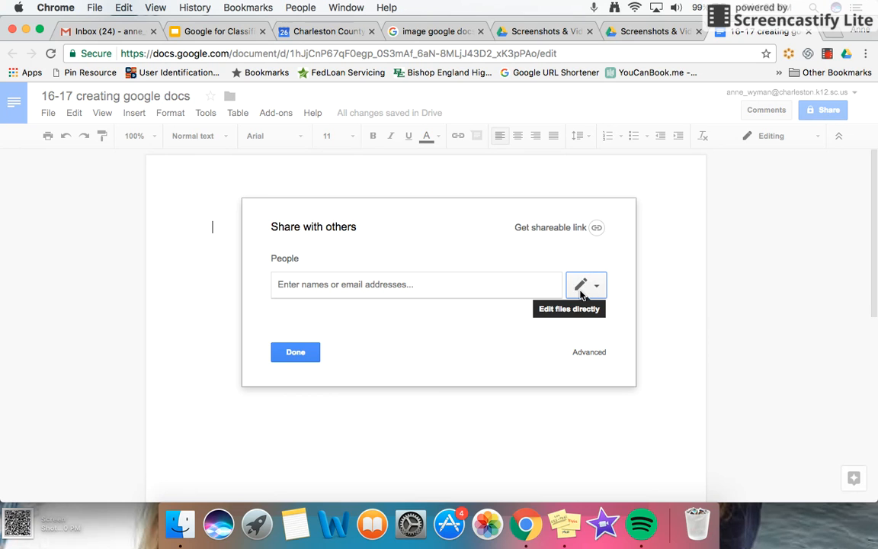
# Add a suggested colleague as an invitee with edit access and write the note "this is for the training.".
pyautogui.click(531, 284)
pyautogui.write('sh')
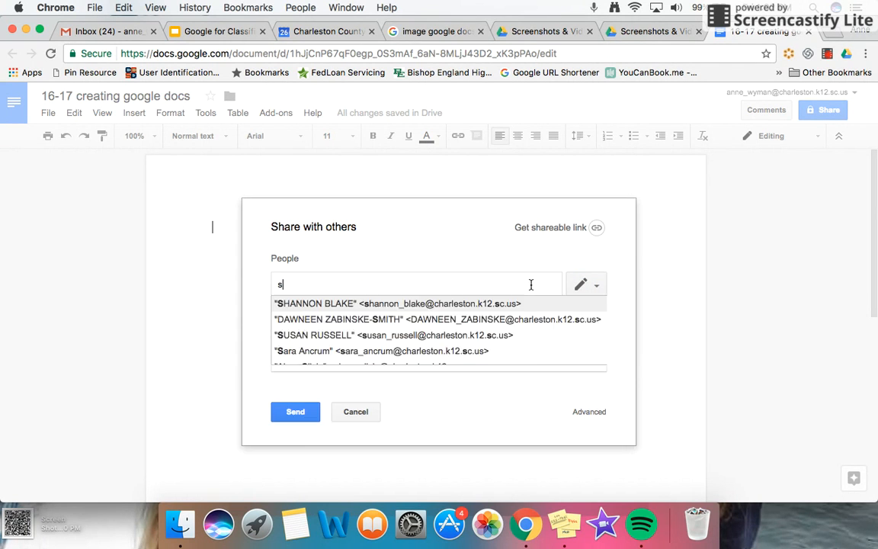
pyautogui.click(493, 304)
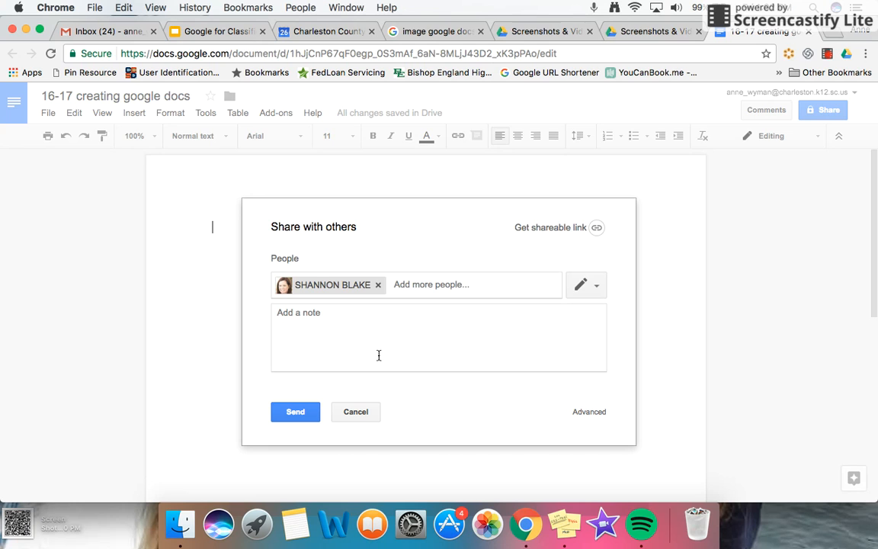
pyautogui.click(407, 341)
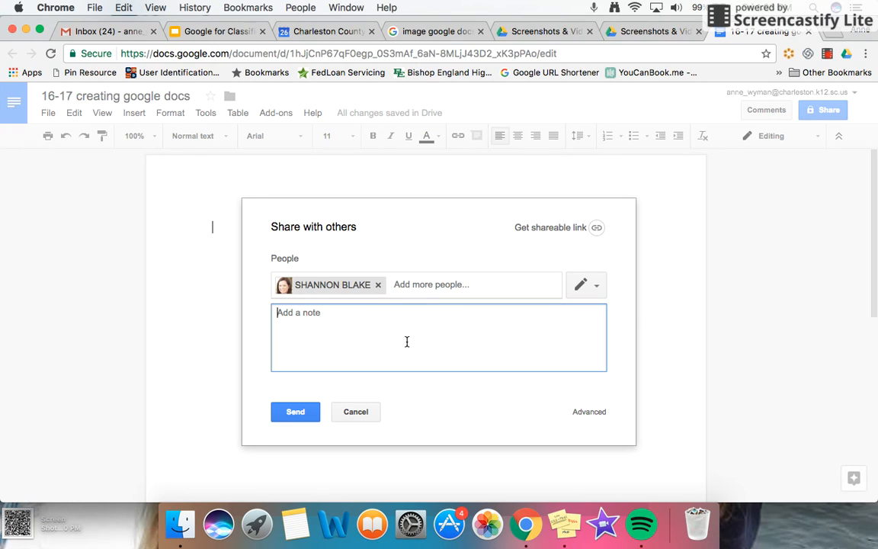
pyautogui.write('this is for the training.')
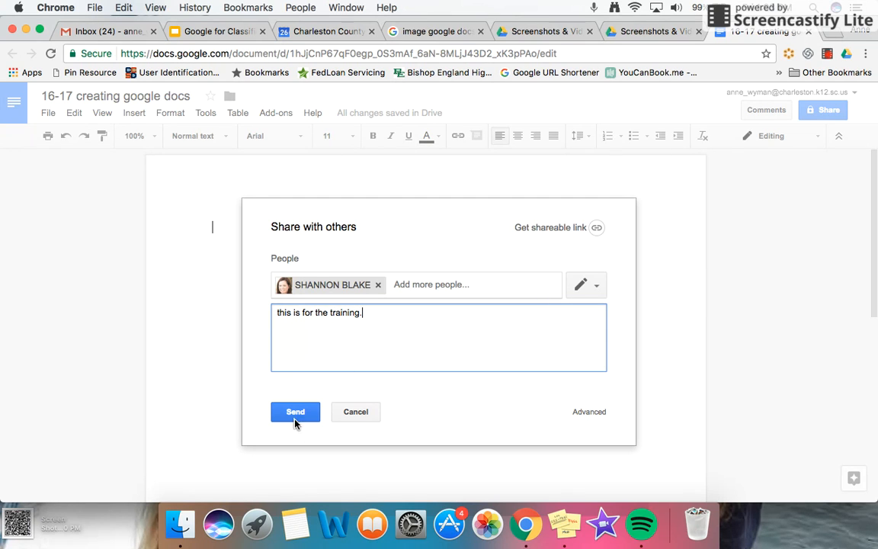
# Get a shareable link giving anyone at Charleston County School District view access, and close sharing without sending the pending invitation.
pyautogui.click(564, 229)
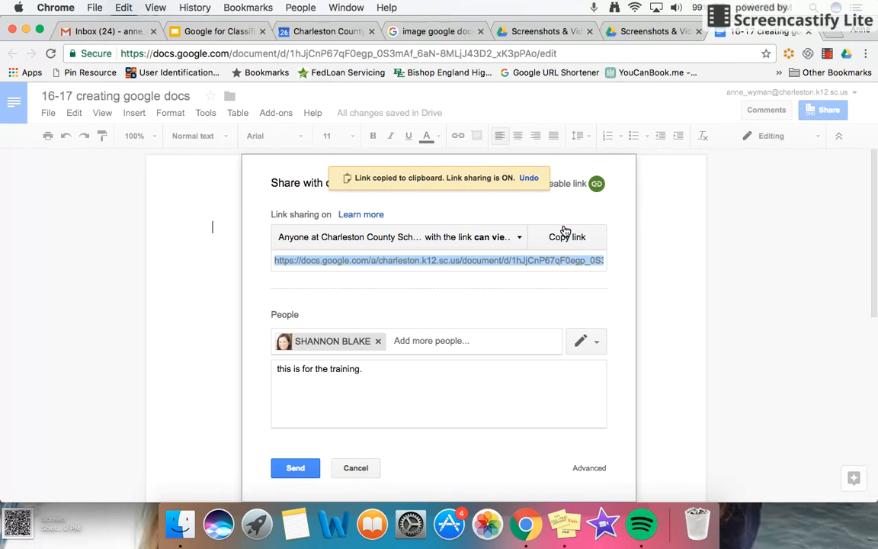
pyautogui.click(513, 238)
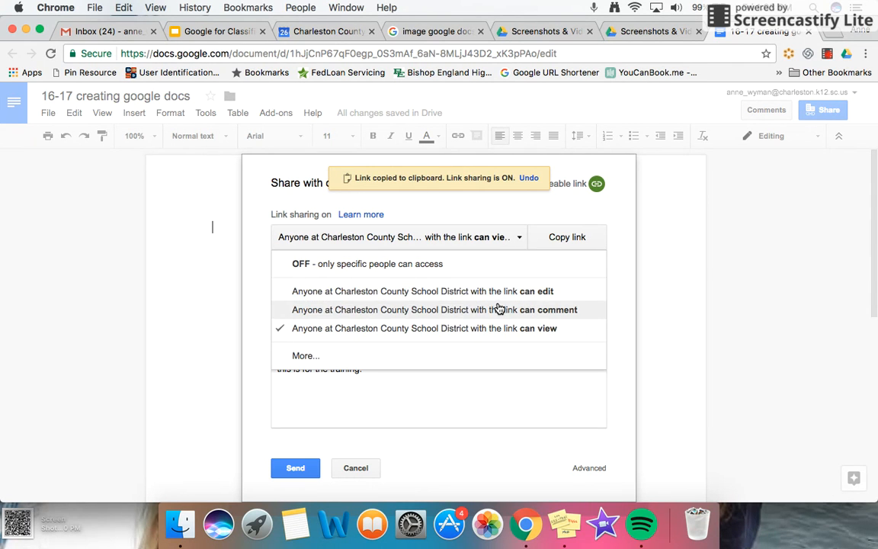
pyautogui.click(503, 240)
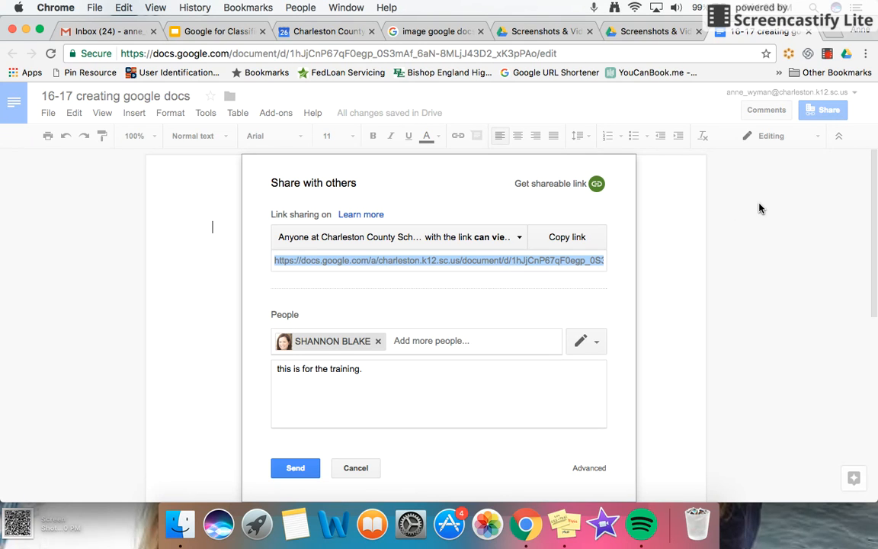
pyautogui.click(354, 470)
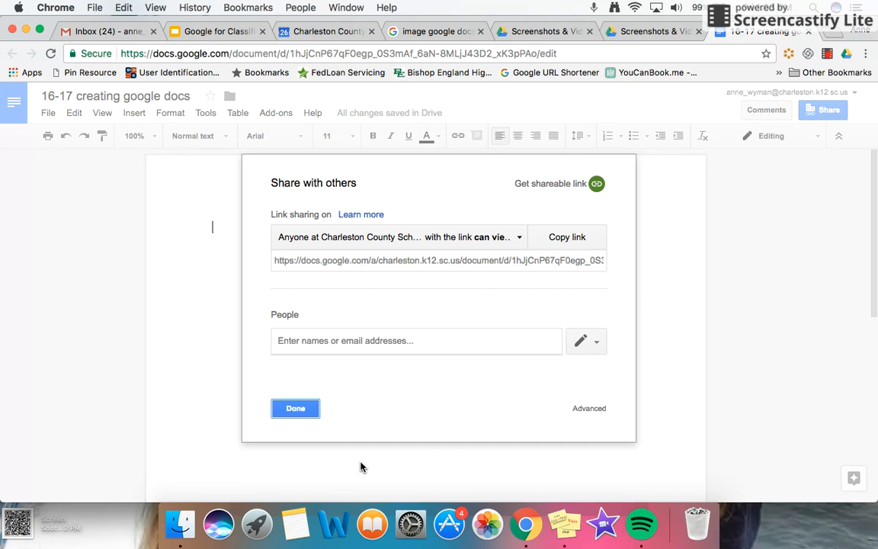
pyautogui.click(295, 411)
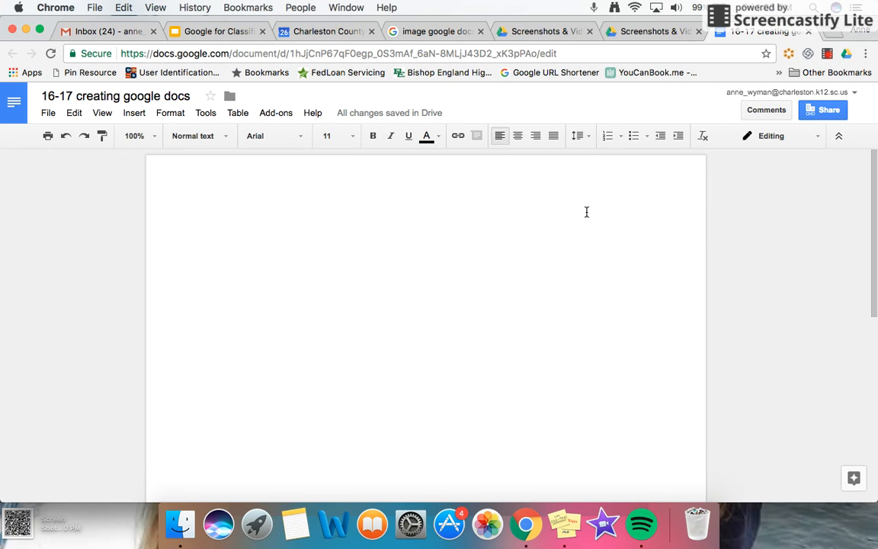